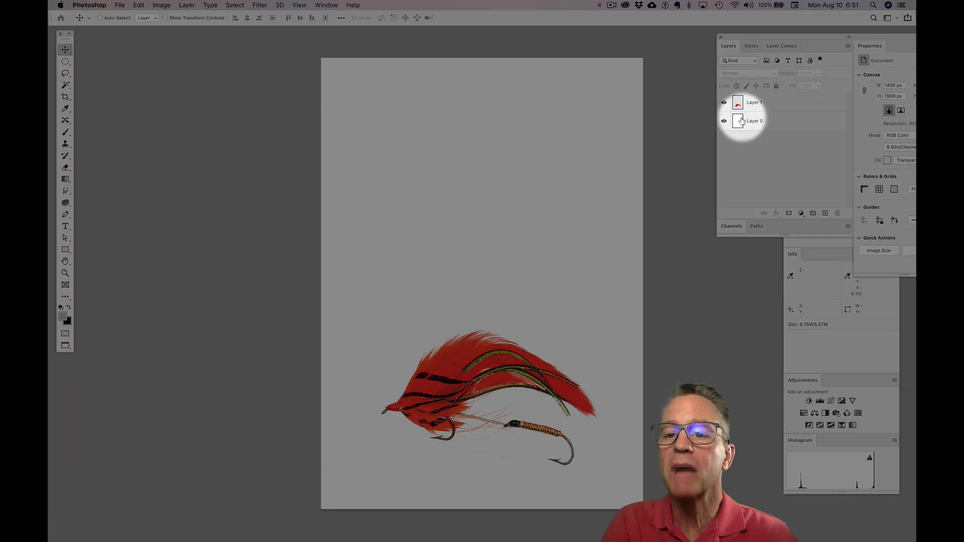
- Hide the white Layer 0 so that only the fishing fly layer remains shown
{"action": "left_click", "coordinate": [724, 121]}
{"action": "left_click", "coordinate": [724, 122]}
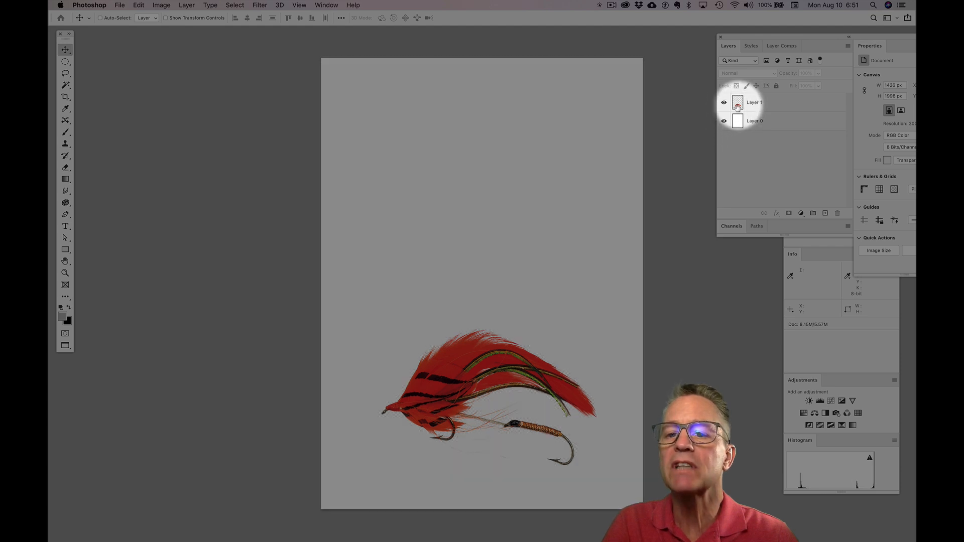
{"action": "left_click", "coordinate": [724, 121]}
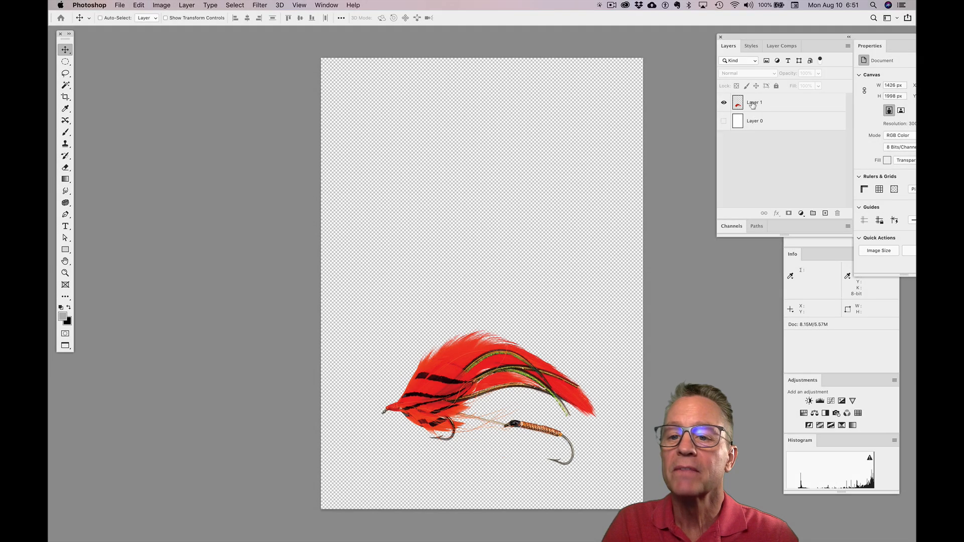
- Duplicate Layer 1 and move the copied fly straight up into the upper half of the canvas
{"action": "left_click", "coordinate": [752, 104]}
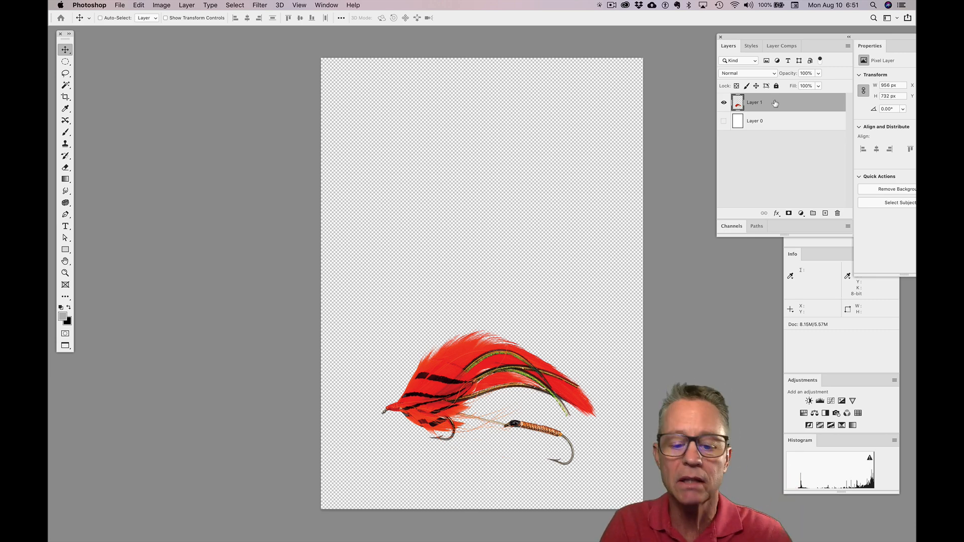
{"action": "key", "text": "super+j"}
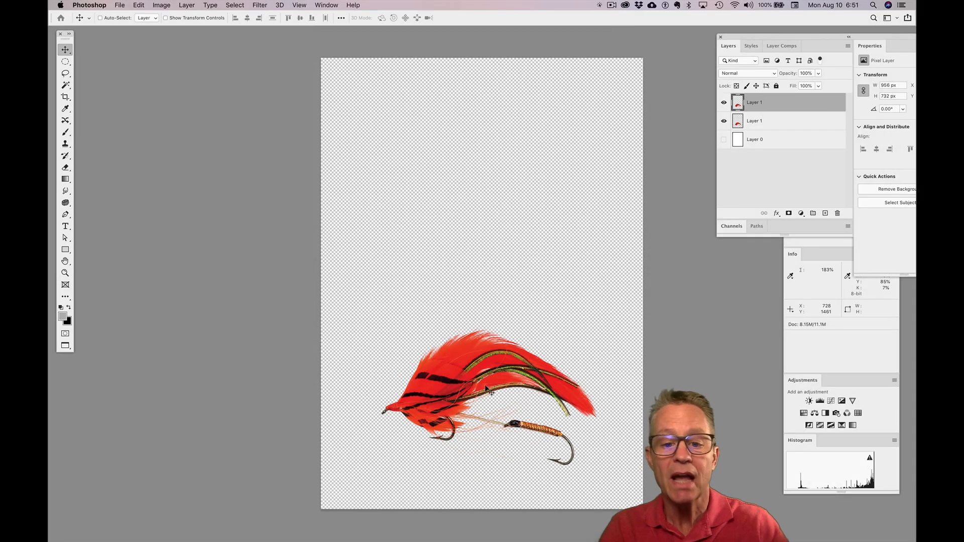
{"action": "left_click_drag", "start_coordinate": [485, 387], "coordinate": [491, 167]}
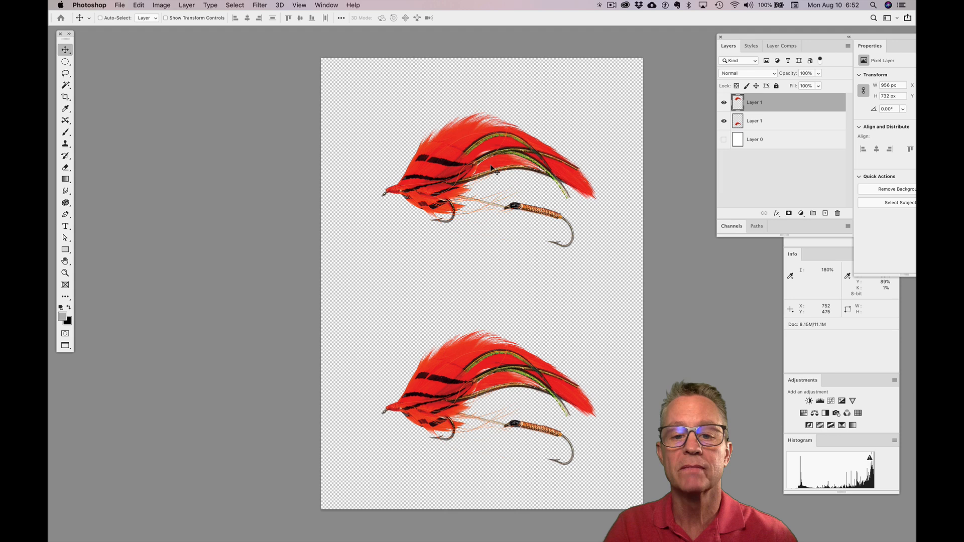
- Rename the layer of the lower fly as Bottom Smart
{"action": "left_click", "coordinate": [756, 124]}
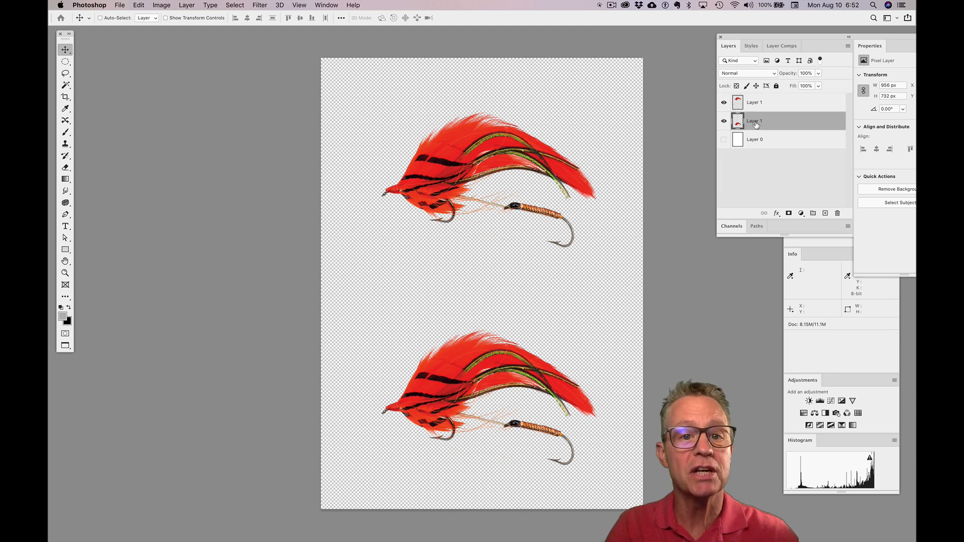
{"action": "double_click", "coordinate": [756, 122]}
{"action": "type", "text": "Bottom"}
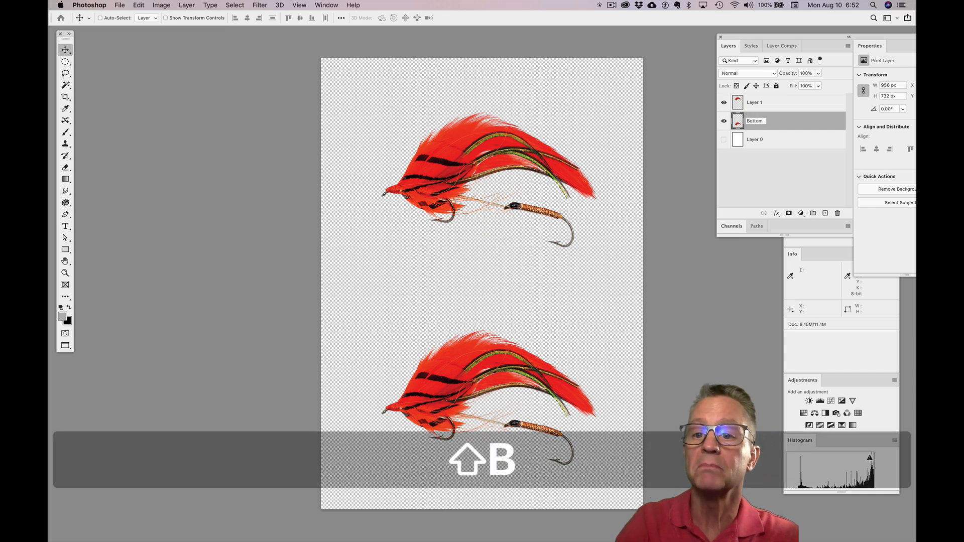
{"action": "type", "text": " S"}
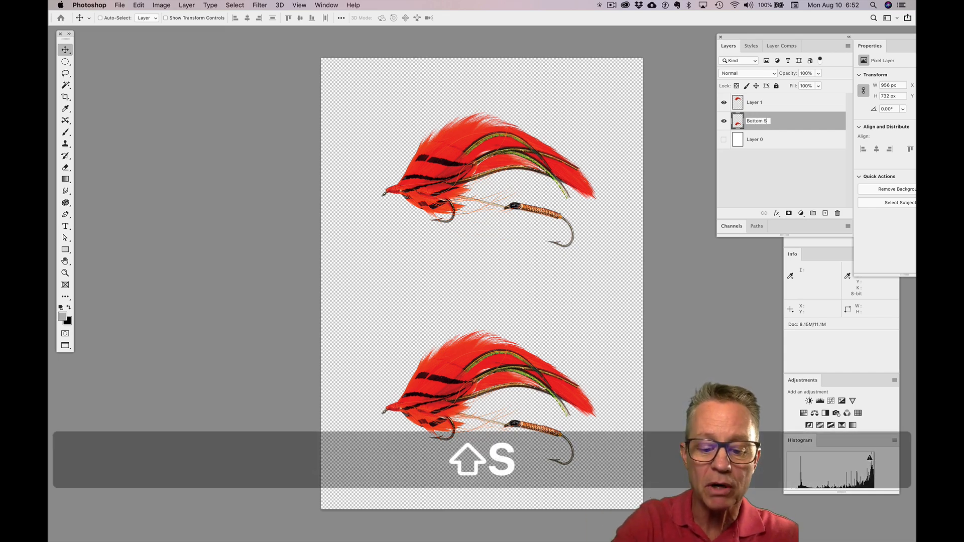
{"action": "type", "text": "mart"}
{"action": "left_click", "coordinate": [754, 169]}
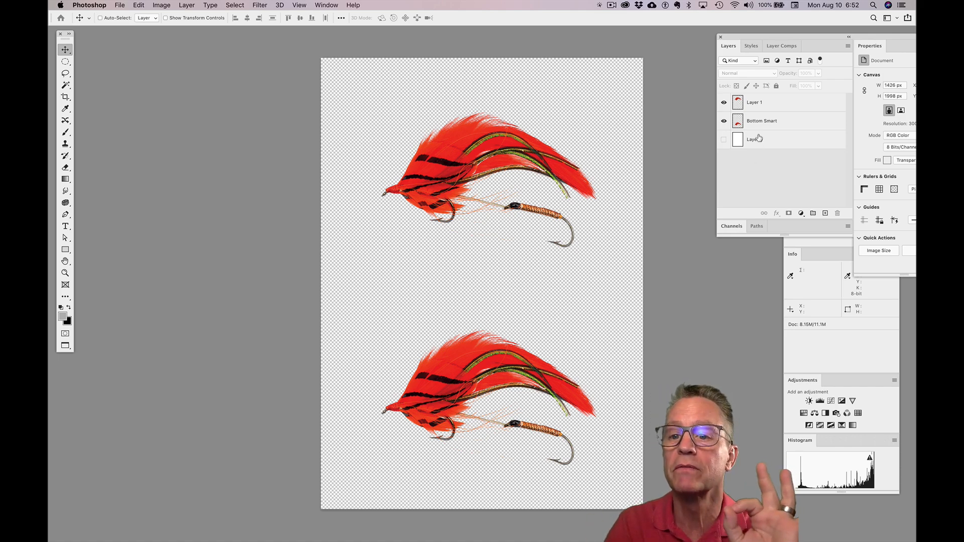
- Rename the layer of the upper fly as Top and make Bottom Smart the active layer
{"action": "left_click", "coordinate": [762, 109]}
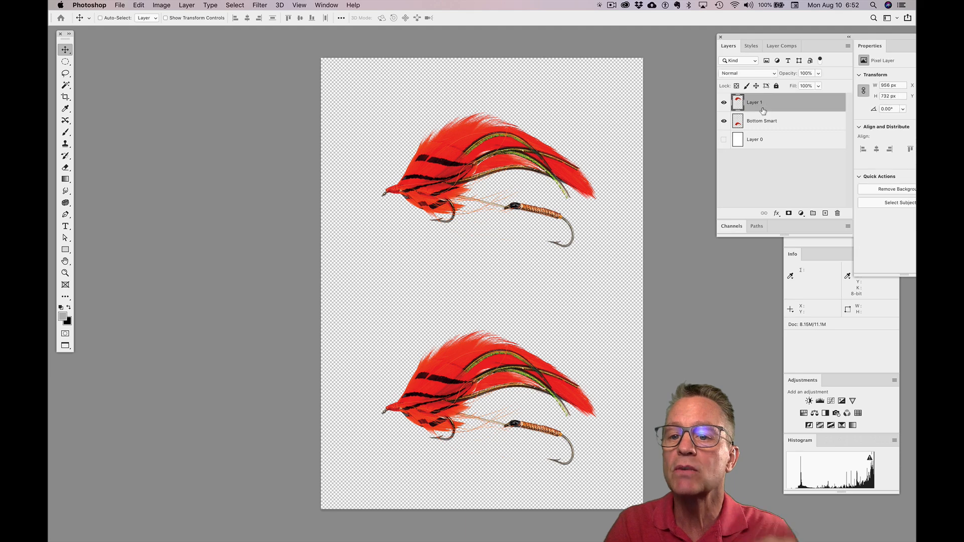
{"action": "double_click", "coordinate": [757, 103]}
{"action": "type", "text": "Top"}
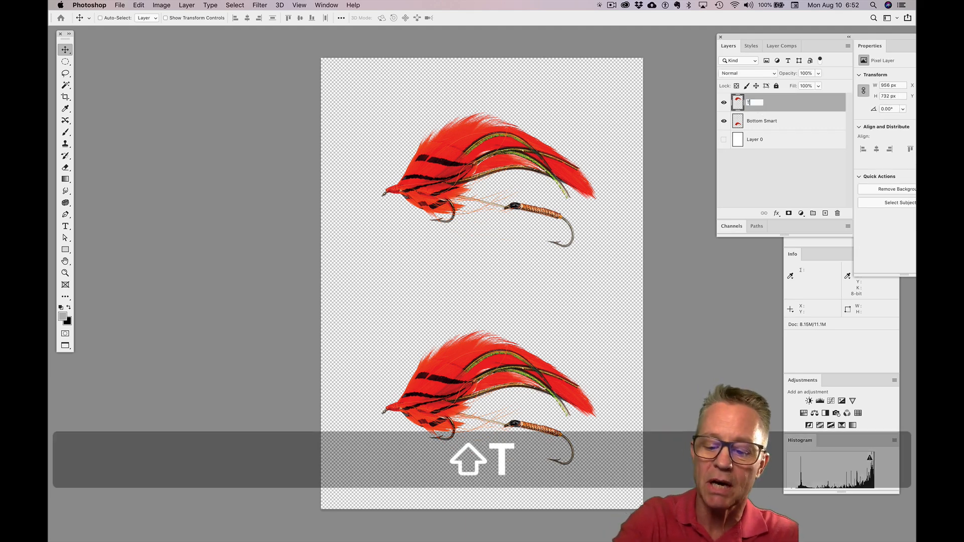
{"action": "left_click", "coordinate": [765, 175]}
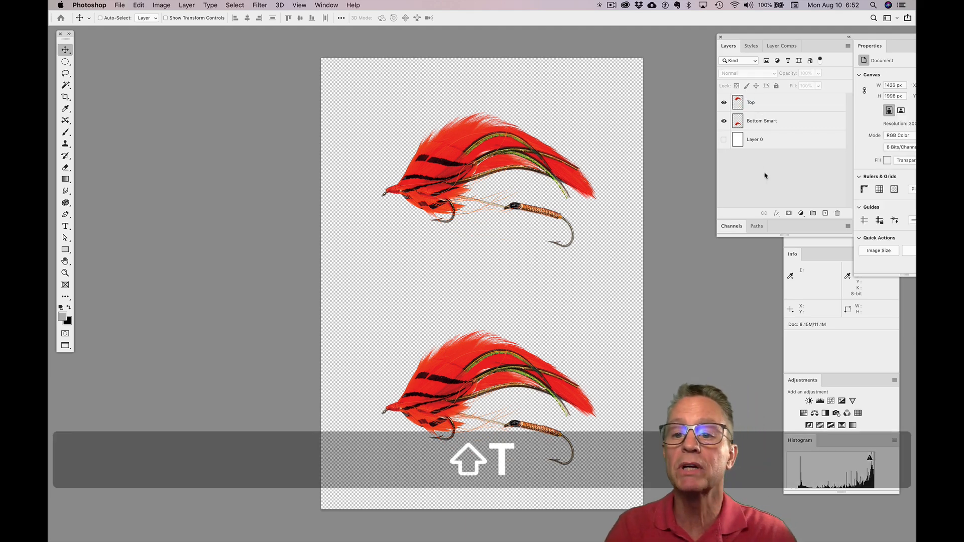
{"action": "left_click", "coordinate": [767, 123]}
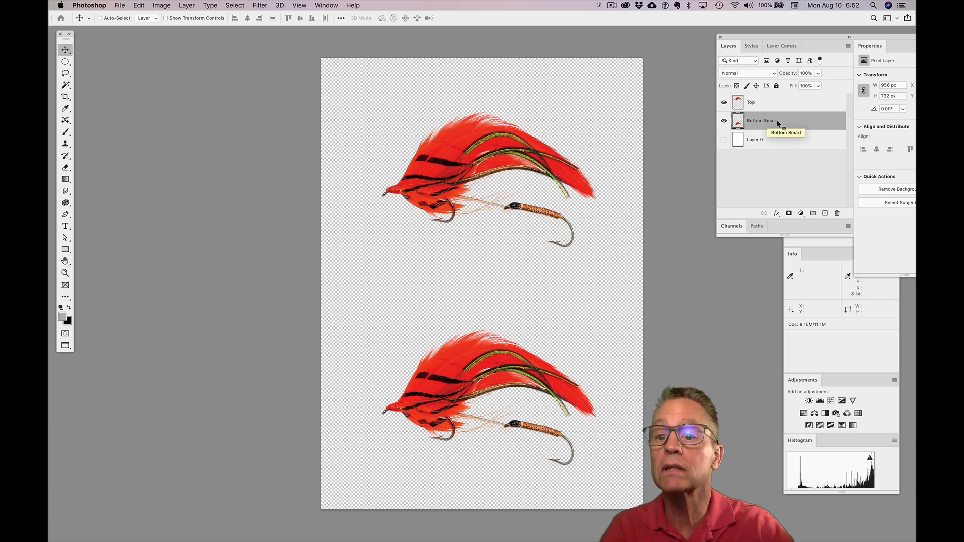
{"action": "right_click", "coordinate": [764, 122]}
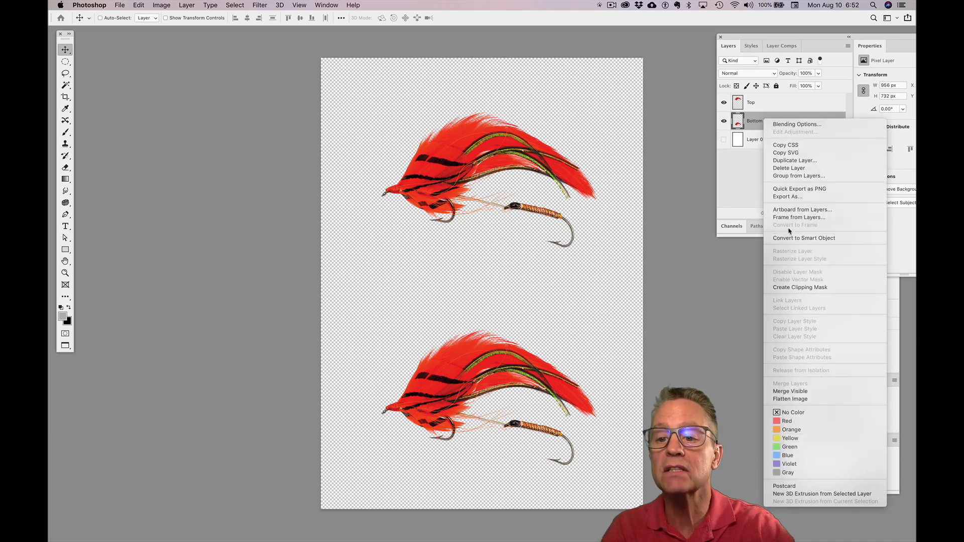
{"action": "left_click", "coordinate": [841, 241]}
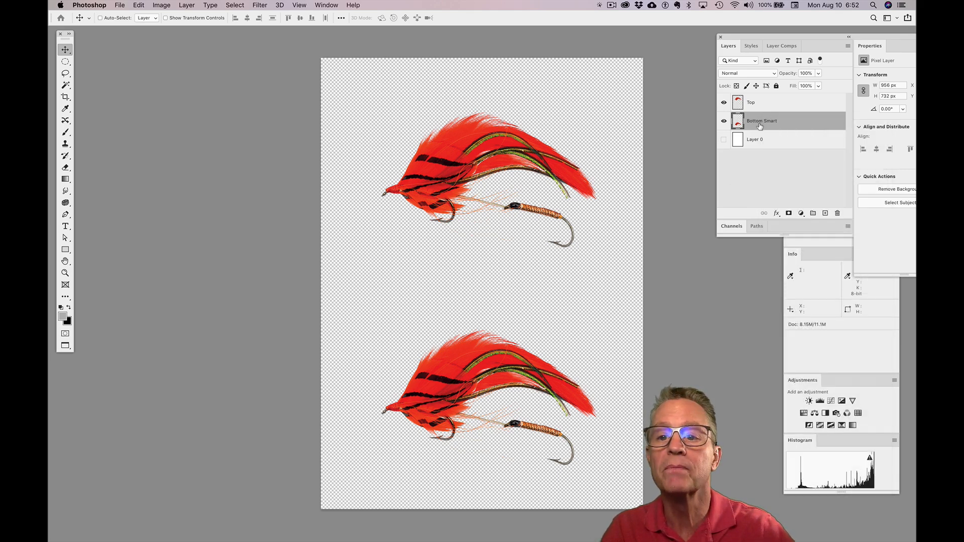
{"action": "left_click", "coordinate": [260, 5]}
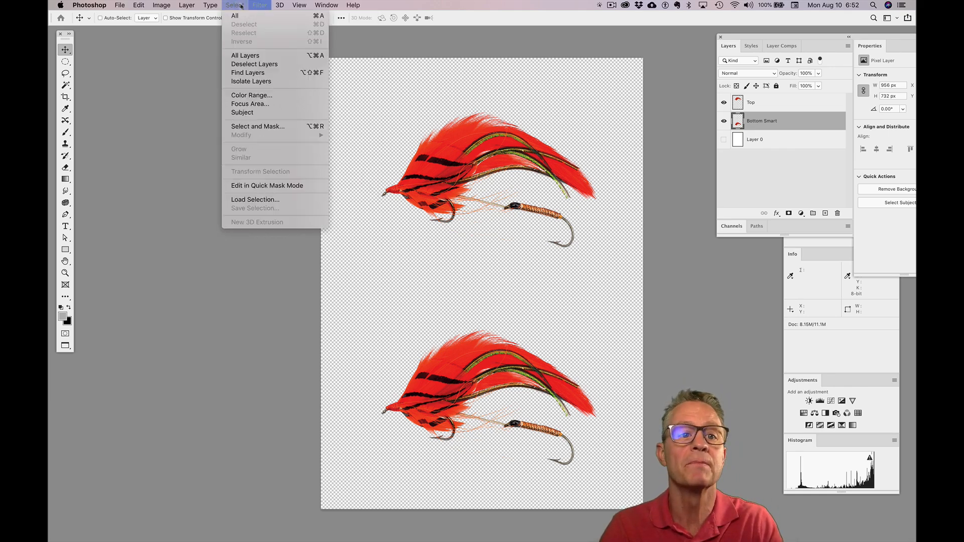
{"action": "mouse_move", "coordinate": [186, 5]}
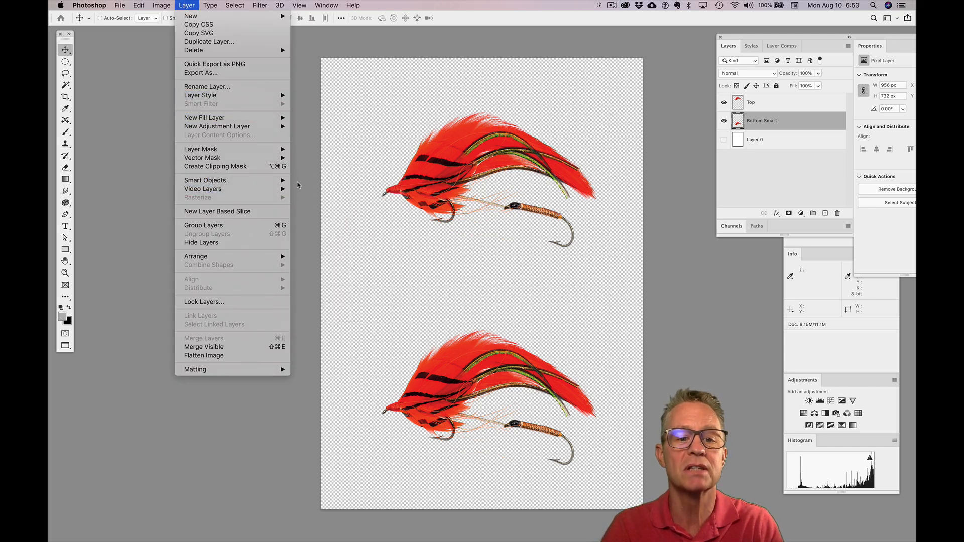
{"action": "mouse_move", "coordinate": [286, 181]}
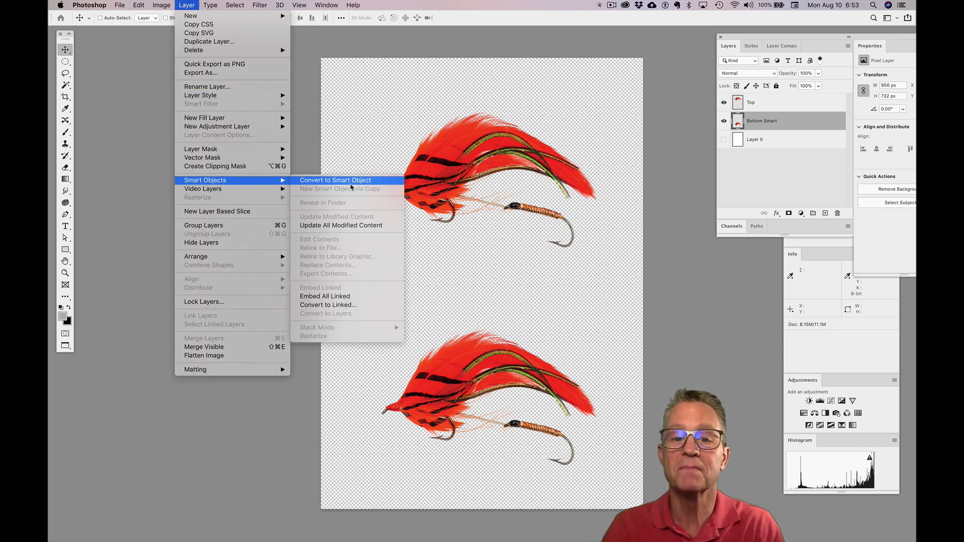
{"action": "left_click", "coordinate": [494, 263]}
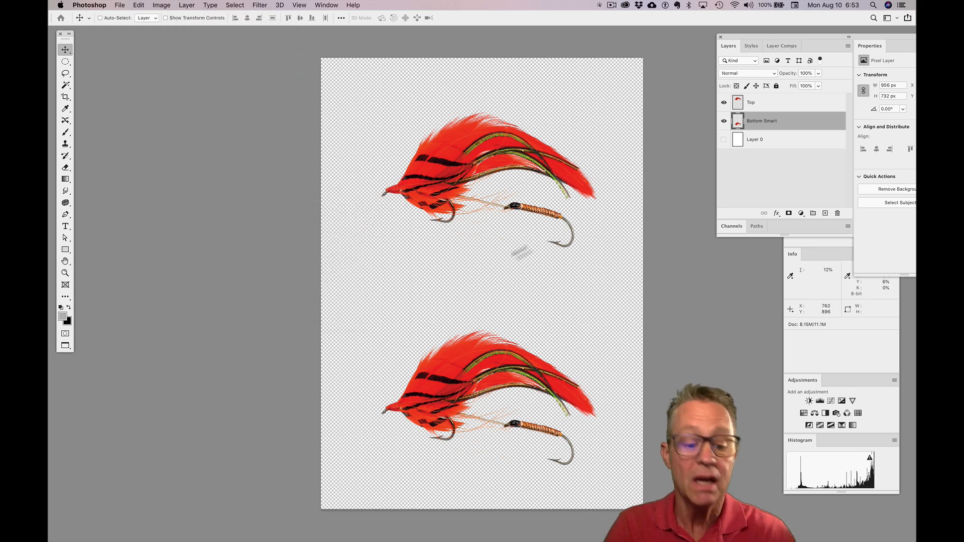
- Convert the Bottom Smart layer to a Smart Object
{"action": "right_click", "coordinate": [800, 115]}
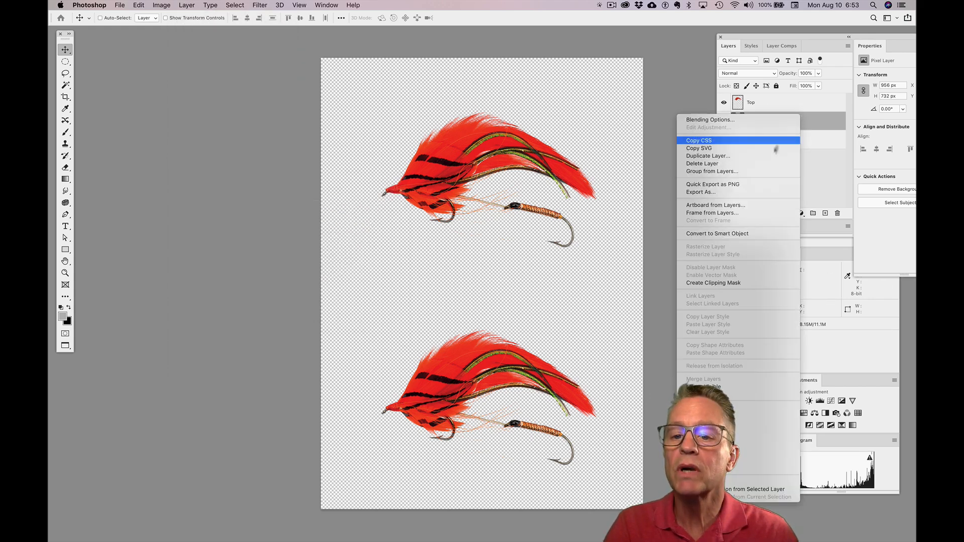
{"action": "left_click", "coordinate": [747, 234]}
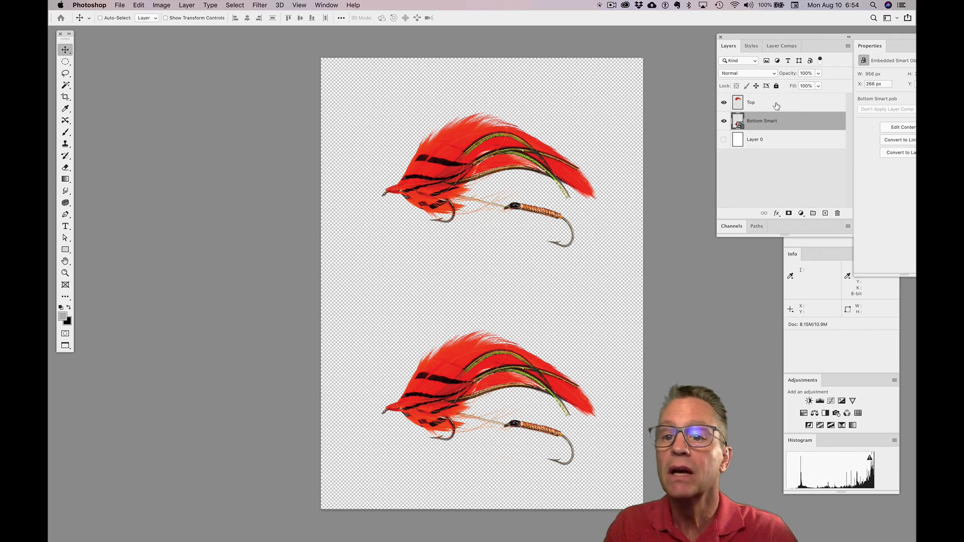
- Select the Top and Bottom Smart layers together and scale them down around their shared centre to about 5.4%
{"action": "left_click", "coordinate": [776, 103], "text": "shift"}
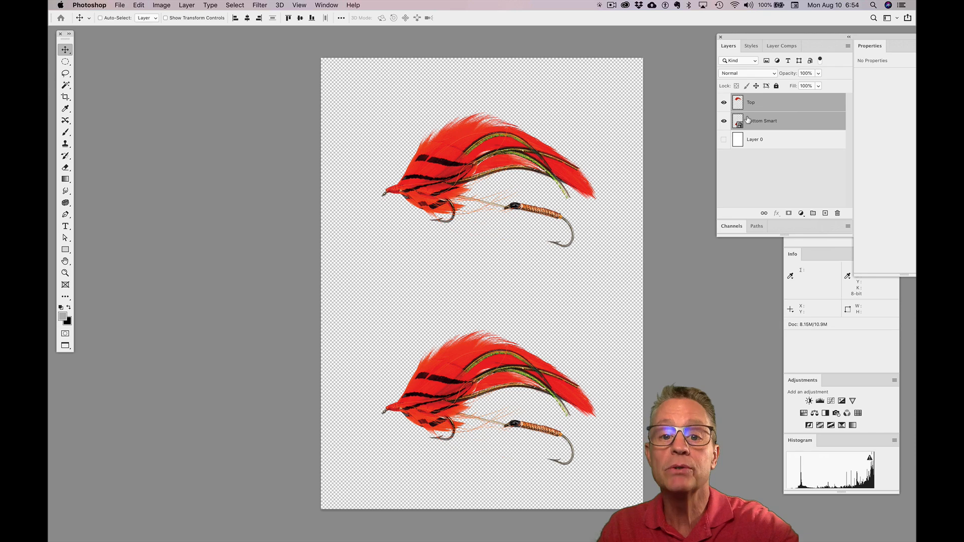
{"action": "key", "text": "super"}
{"action": "key", "text": "super+t"}
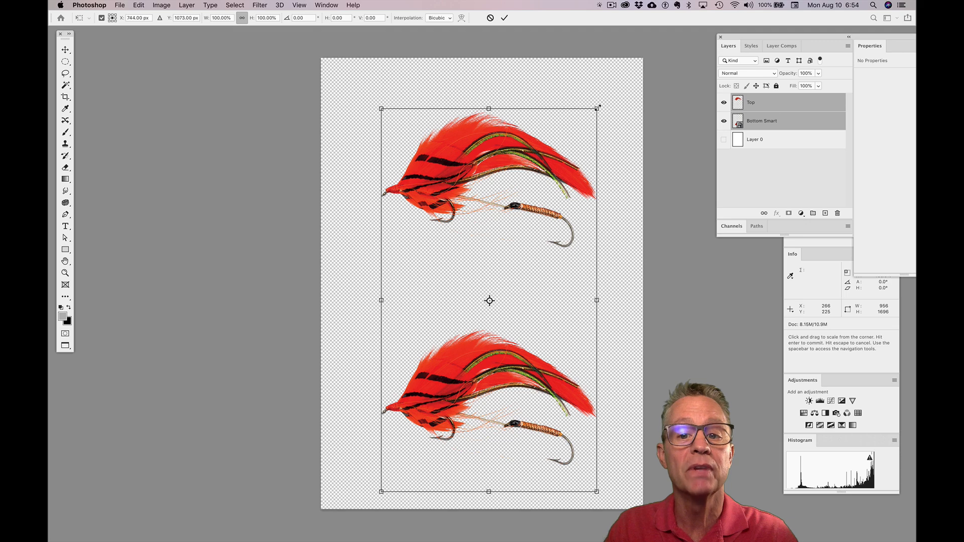
{"action": "left_click_drag", "start_coordinate": [597, 108], "coordinate": [439, 344]}
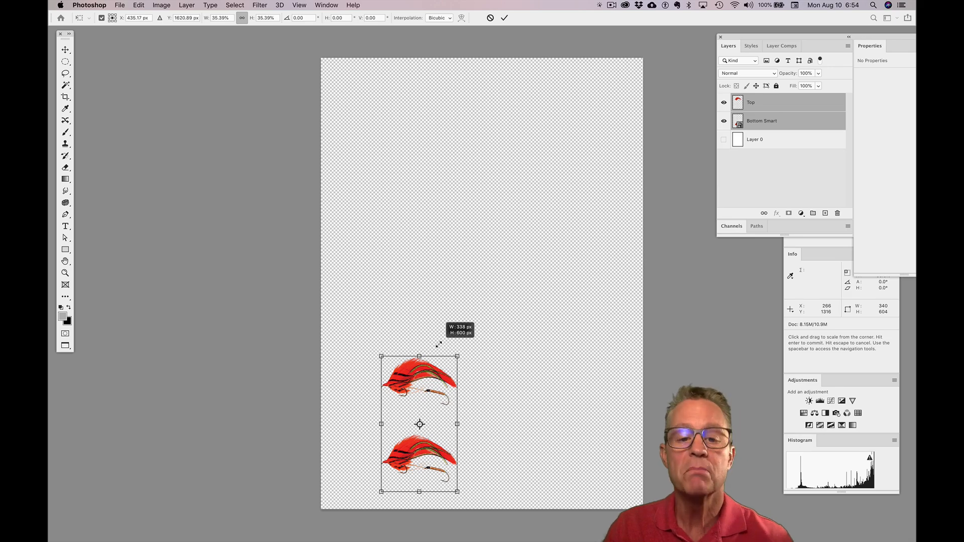
{"action": "left_click_drag", "start_coordinate": [439, 345], "coordinate": [502, 292]}
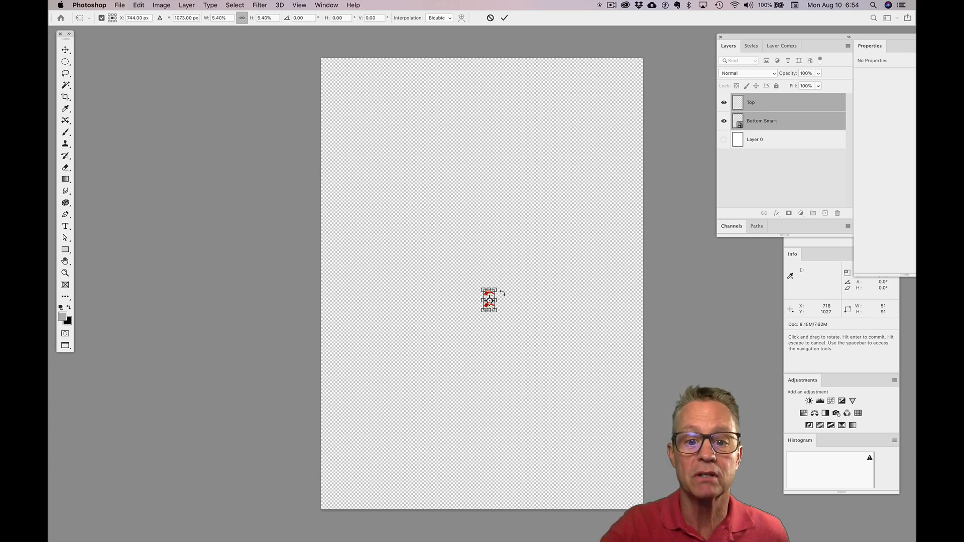
{"action": "key", "text": "Return"}
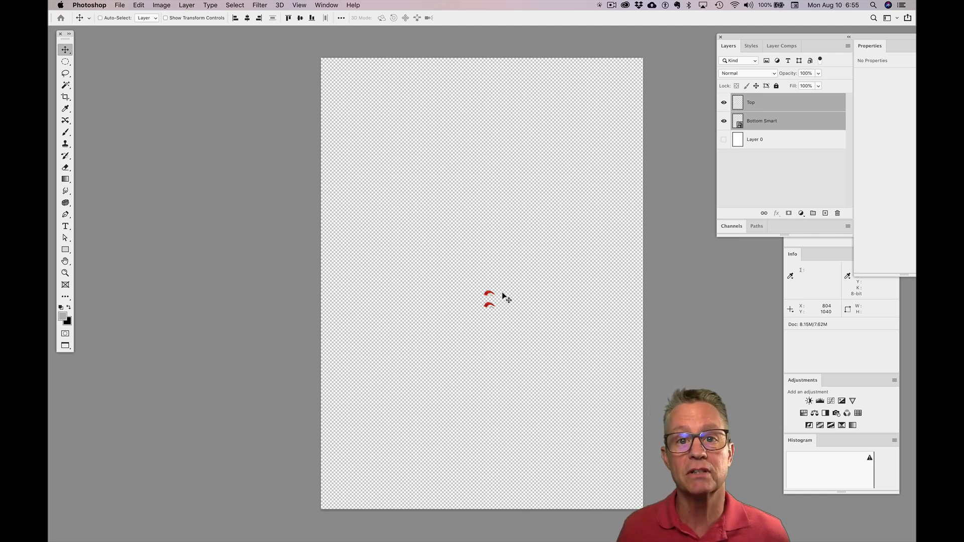
- Scale both tiny flies up together around their centre to about 1906%, roughly filling the canvas height again
{"action": "key", "text": "super+t"}
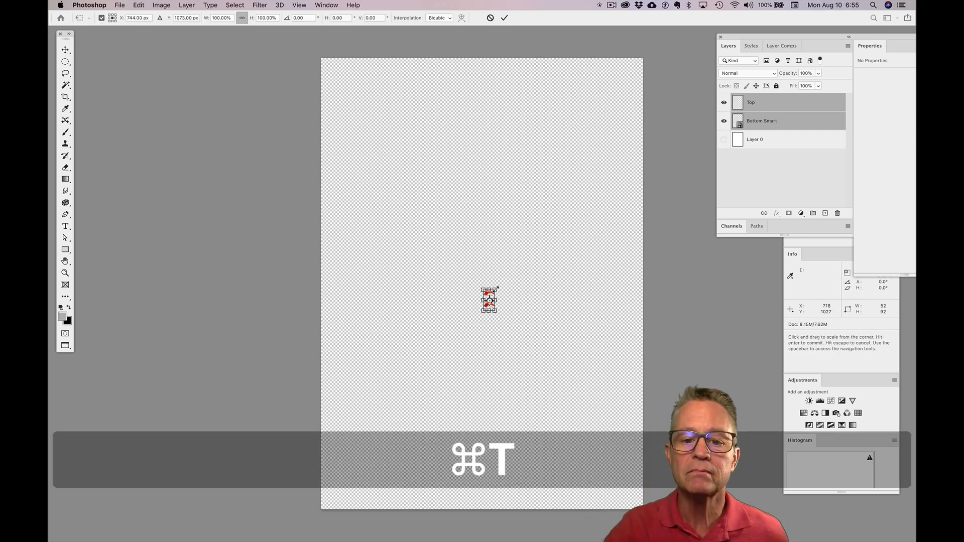
{"action": "left_click_drag", "start_coordinate": [497, 288], "coordinate": [629, 118]}
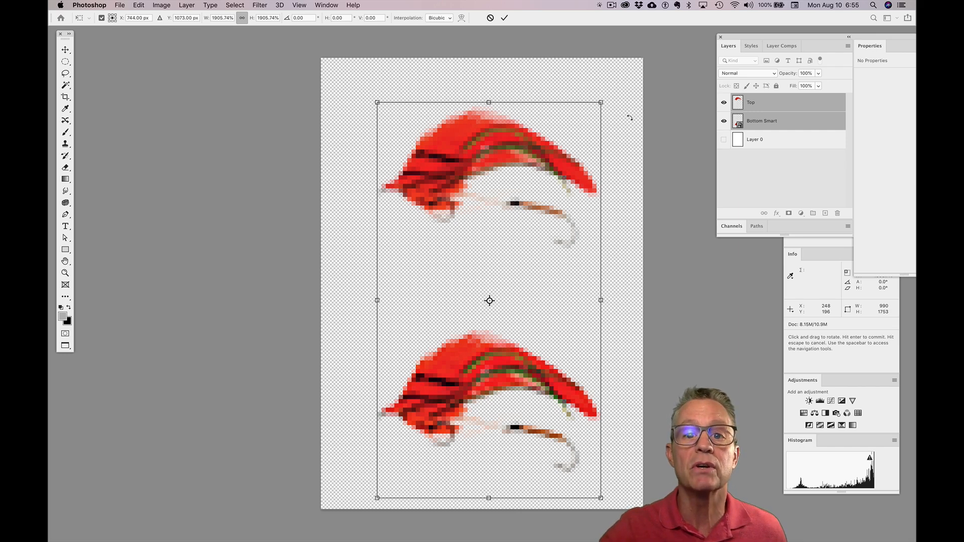
{"action": "key", "text": "Return"}
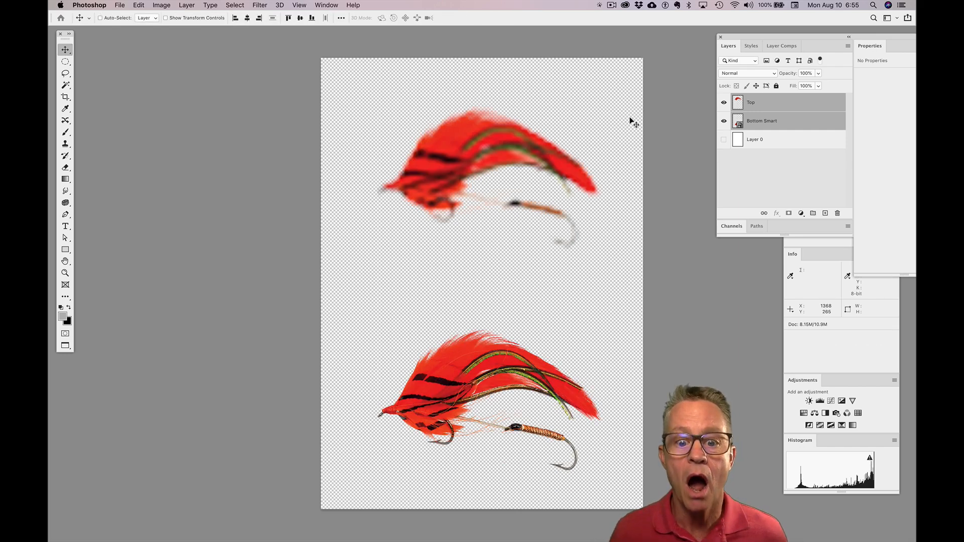